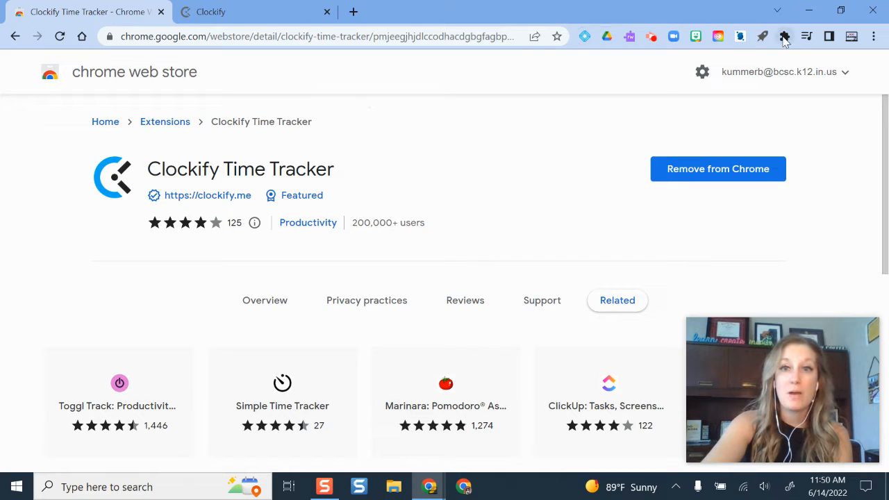
Pin the Clockify Time Tracker extension to the browser toolbar and close the extensions list.
left_click(785, 37)
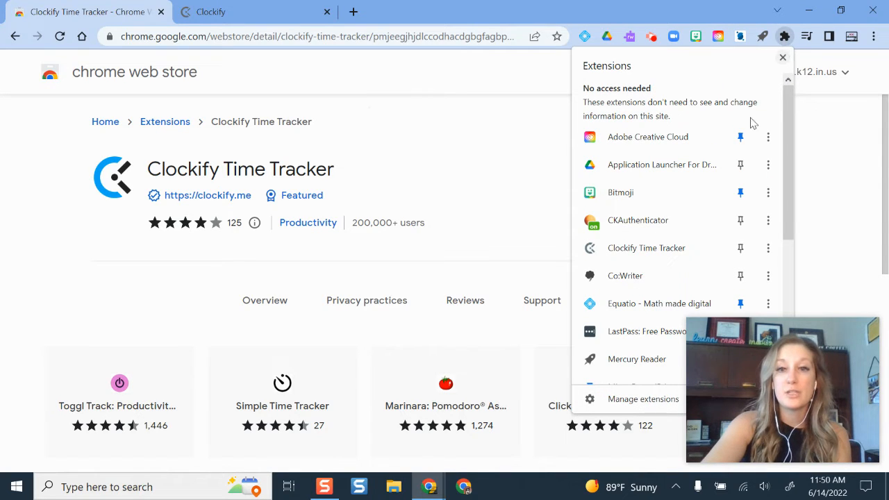
left_click(740, 249)
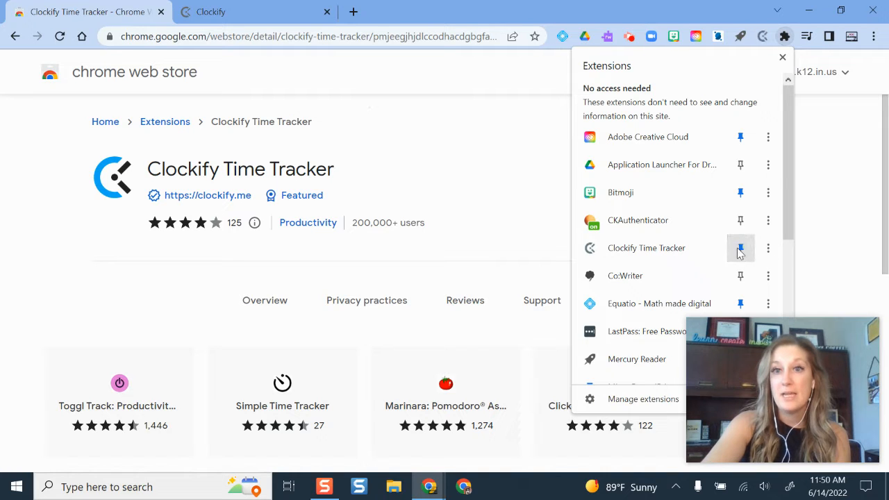
left_click(536, 67)
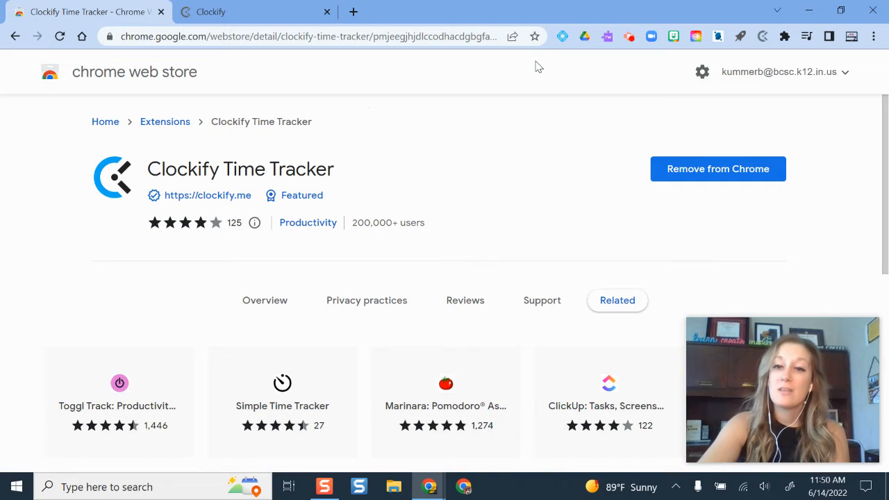
Log in to the Clockify extension and dismiss the demo request offer on the web tracker page.
left_click(762, 37)
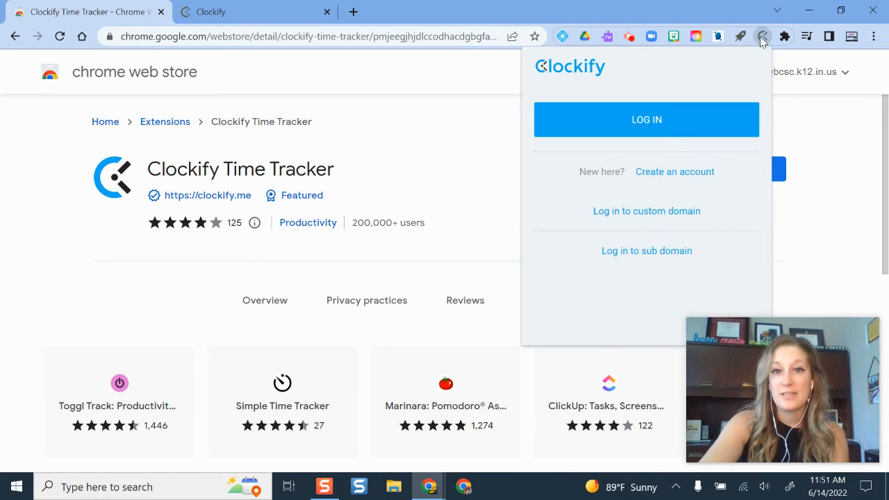
left_click(645, 116)
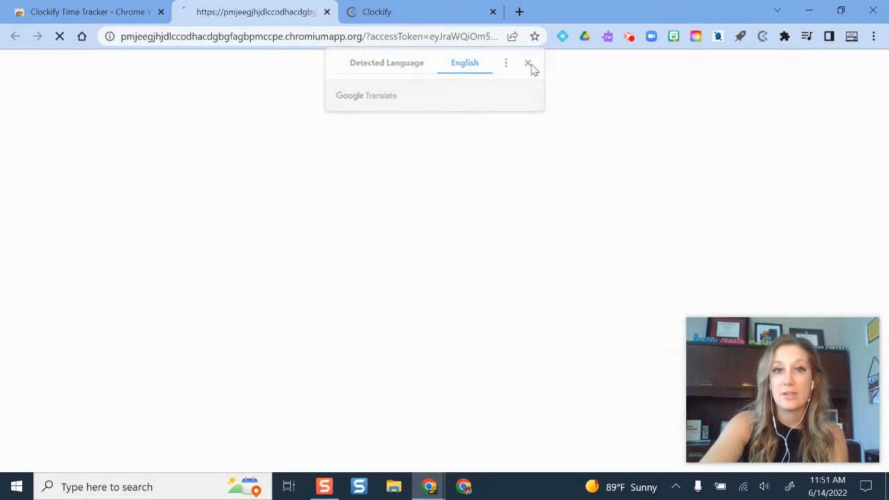
left_click(278, 7)
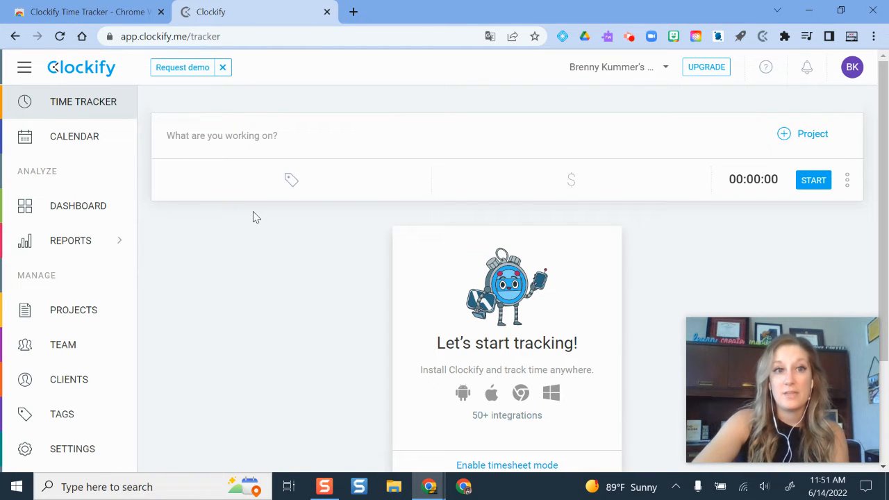
left_click(223, 67)
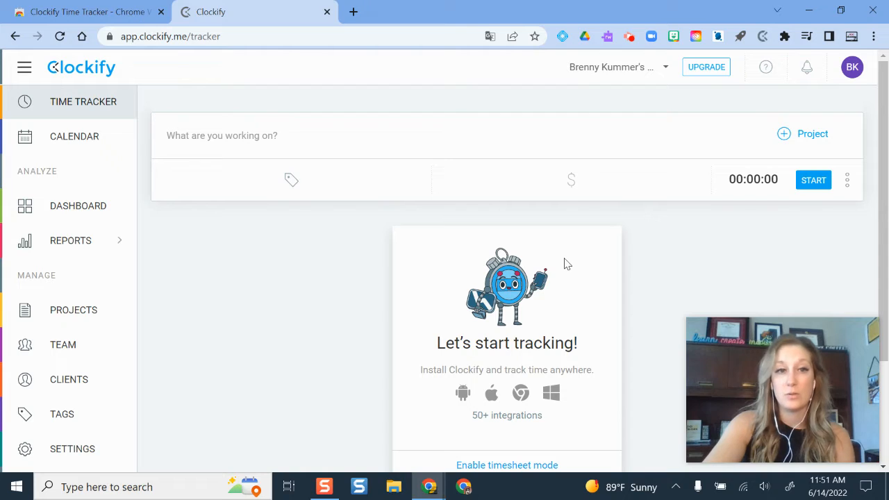
Look at the new time entry's description field and its tag options.
left_click(253, 137)
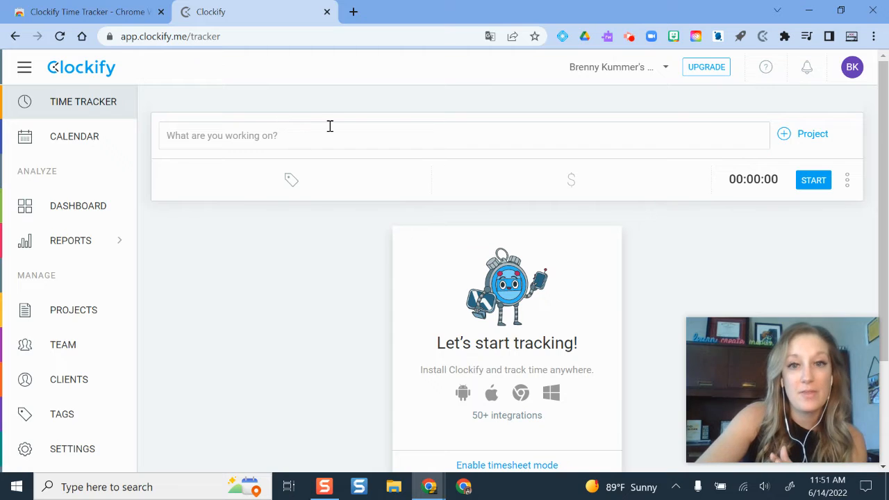
left_click(287, 185)
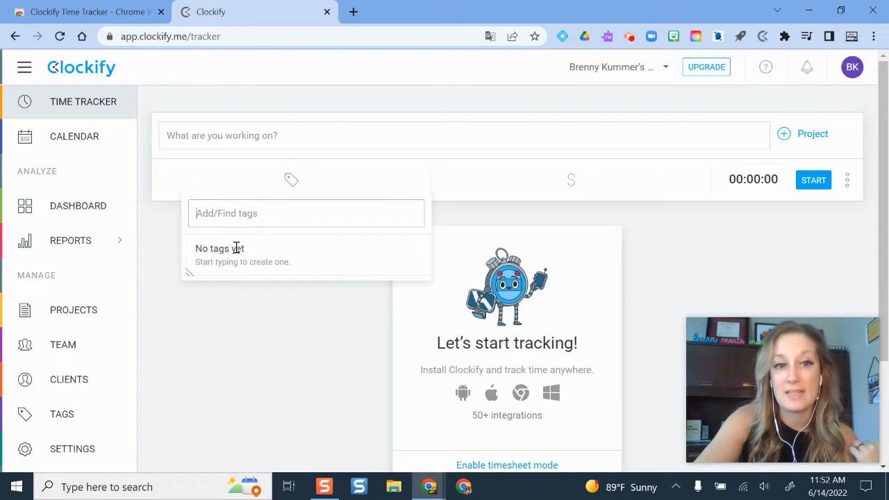
Examine this week's summary report, including its filters, daily chart and grouped entries table.
left_click(70, 242)
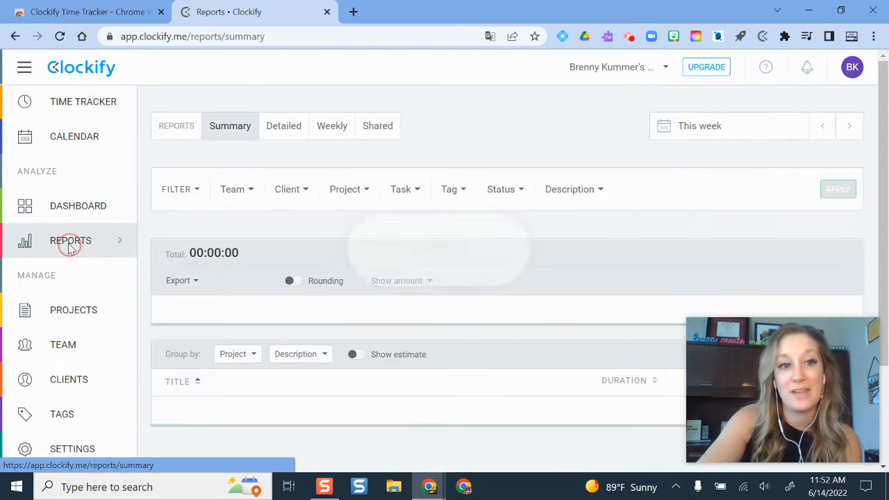
scroll(554, 216, "down", 2)
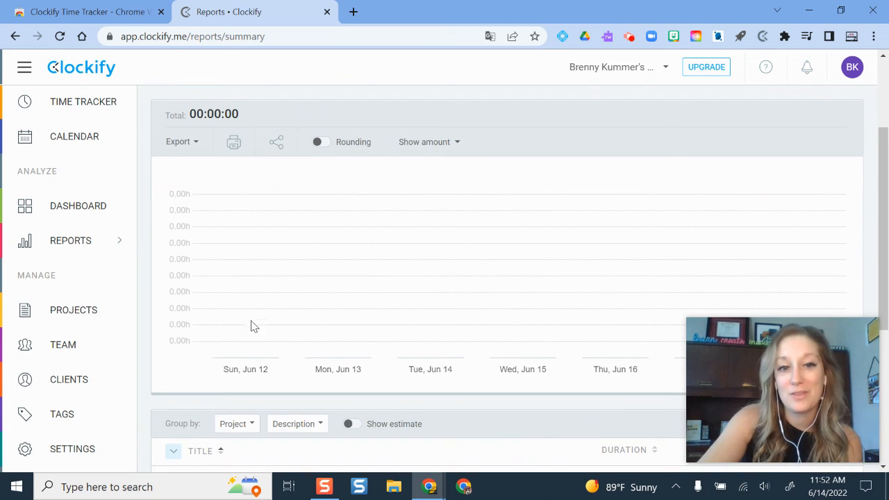
scroll(701, 256, "down", 3)
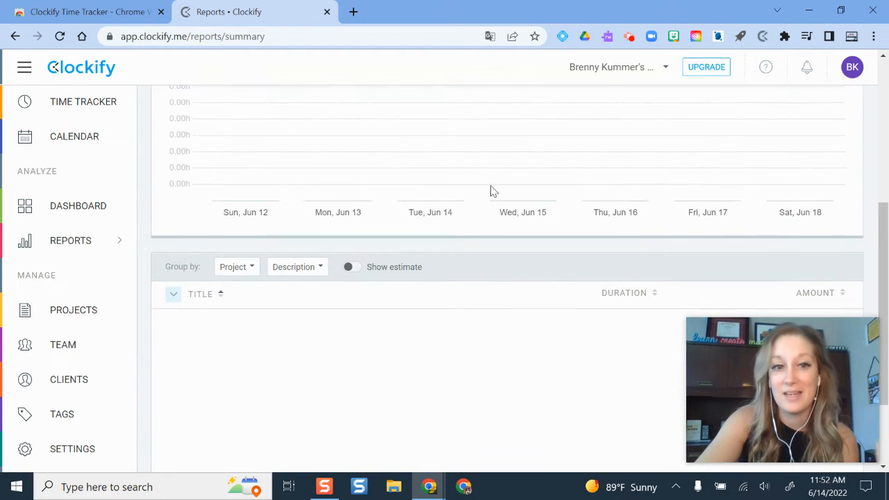
scroll(489, 276, "up", 3)
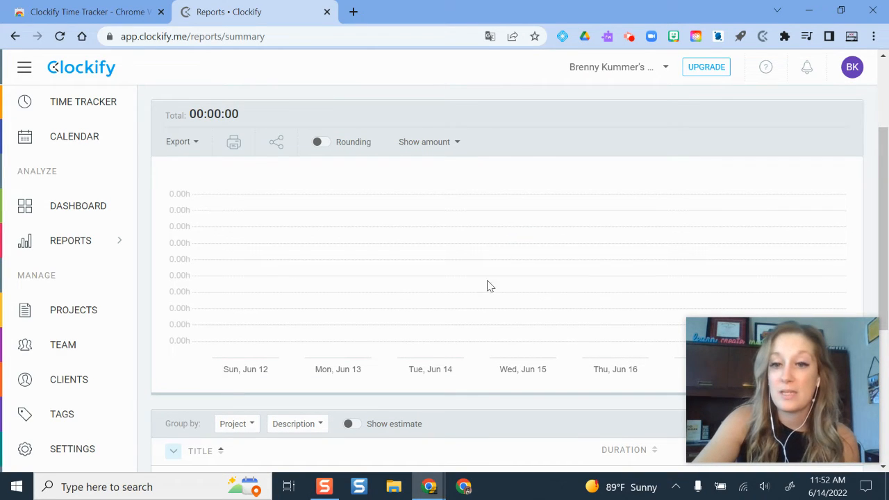
scroll(460, 271, "down", 1)
scroll(460, 273, "up", 3)
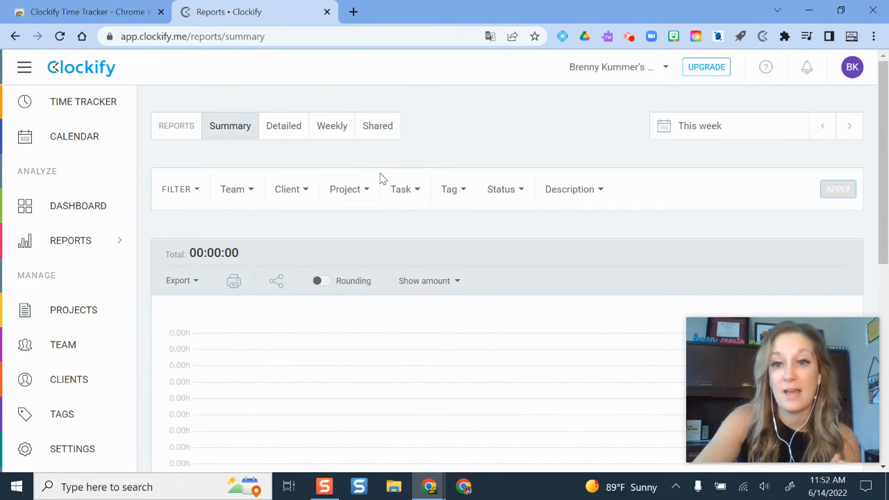
Return to the time tracker page and start a timer described "tutorial videos" from the Clockify extension.
left_click(109, 102)
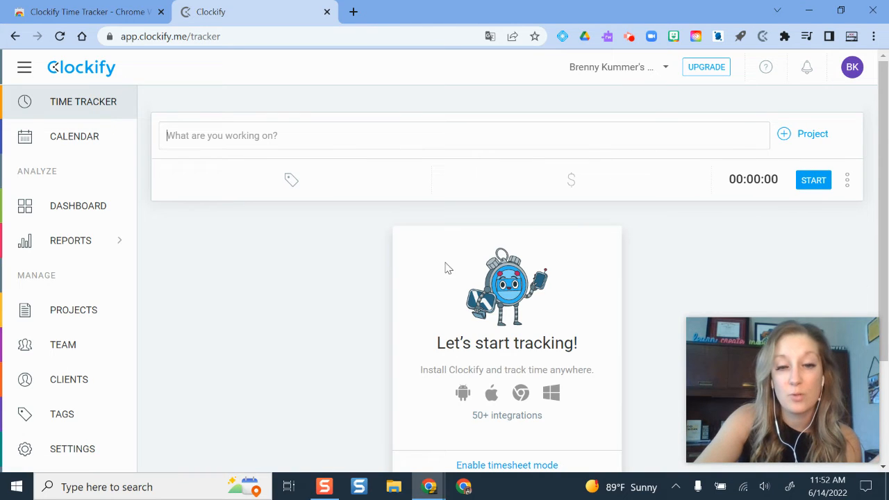
scroll(549, 298, "down", 1)
scroll(549, 298, "down", 1)
scroll(521, 271, "up", 2)
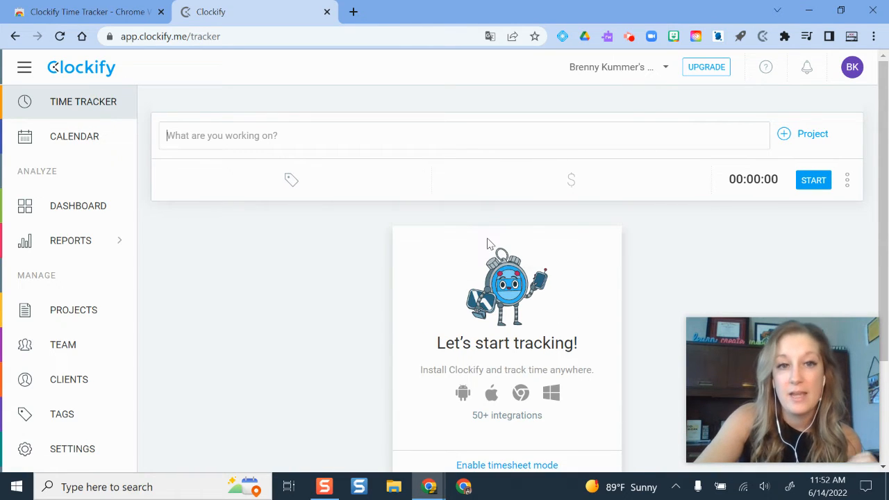
left_click(763, 36)
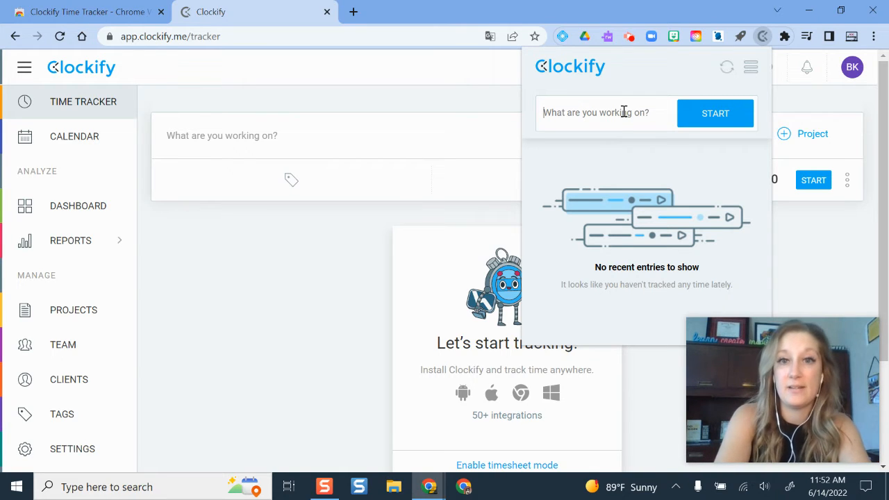
type("tutorial videos")
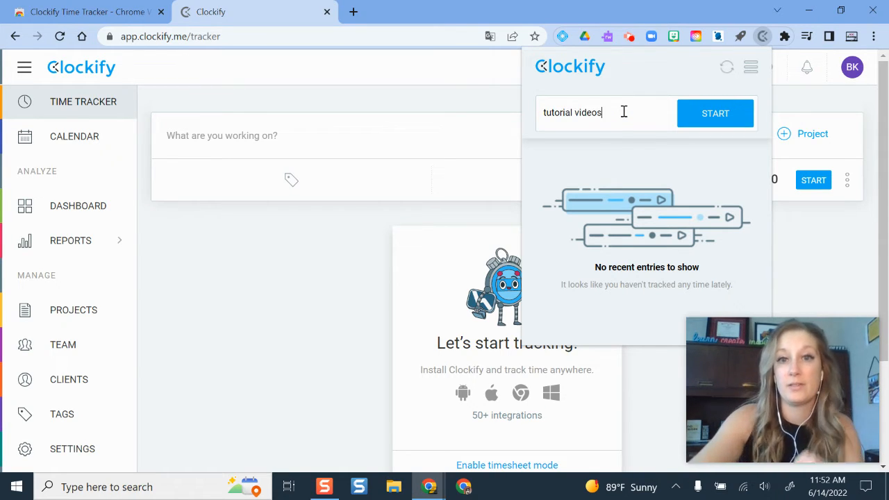
left_click(710, 114)
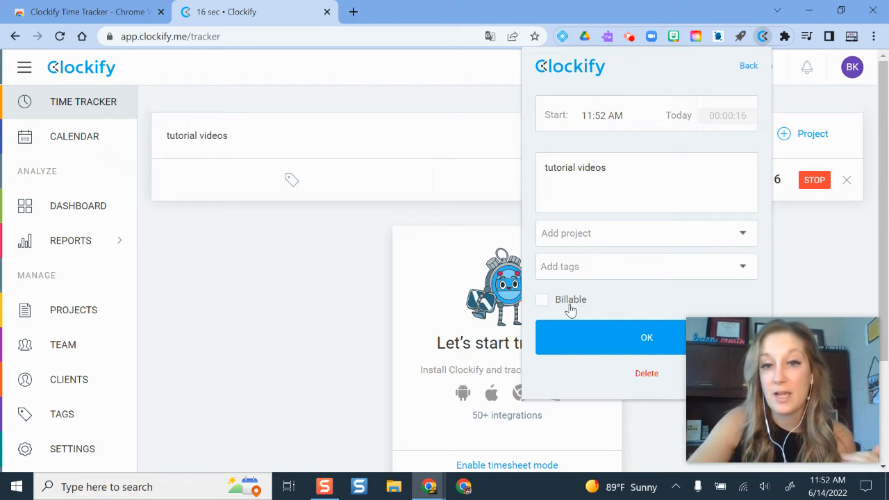
Inspect the project and tag choices for the running "tutorial videos" entry, then close the extension without assigning any.
left_click(615, 234)
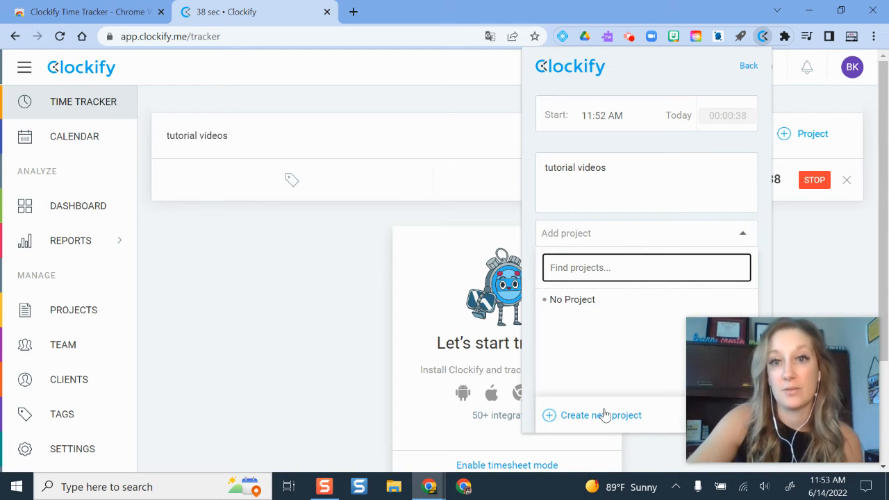
left_click(631, 185)
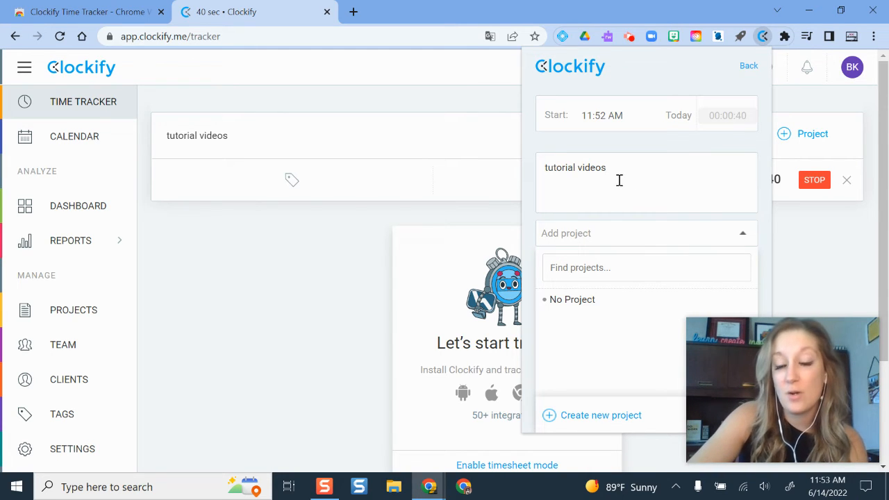
left_click(738, 238)
left_click(596, 272)
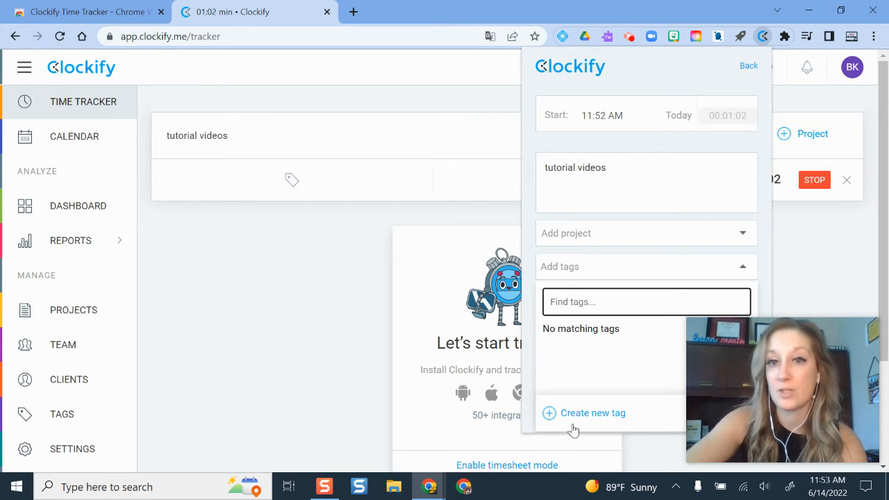
left_click(307, 284)
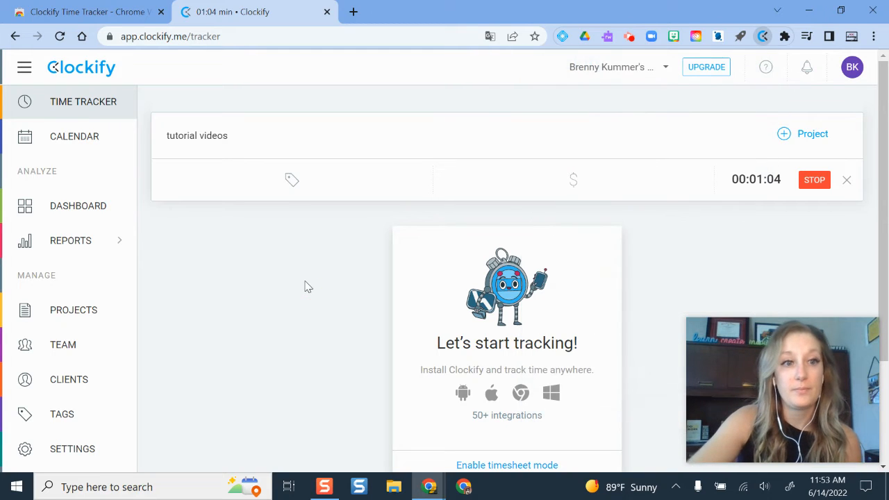
View the running entry in the weekly calendar and open the teammates filter.
left_click(81, 138)
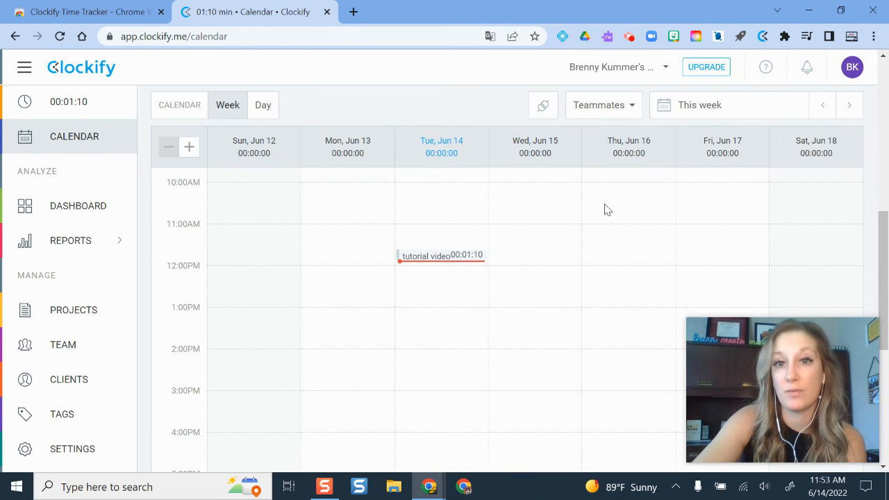
left_click(633, 105)
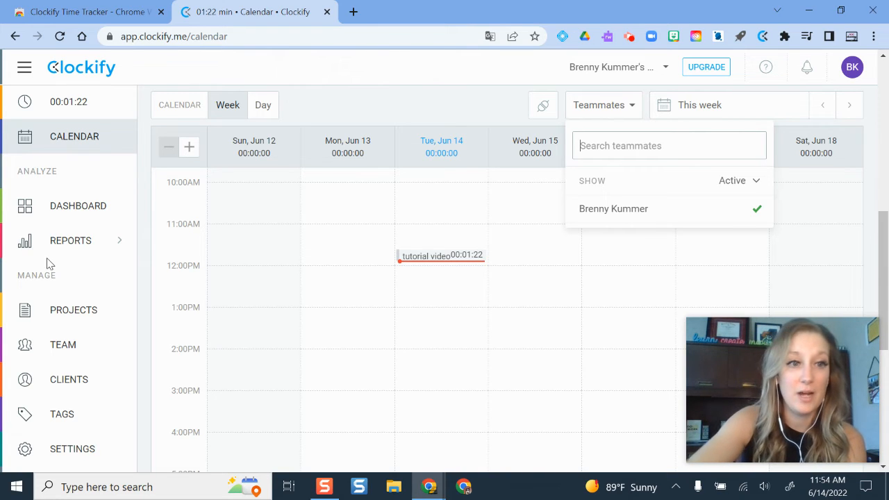
Check the summary report's chart and entries table again while the timer is running.
left_click(69, 241)
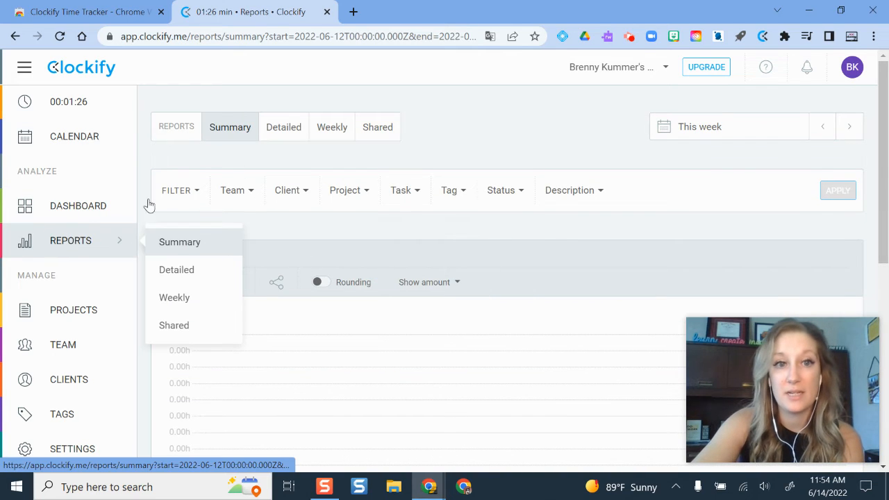
scroll(479, 214, "down", 2)
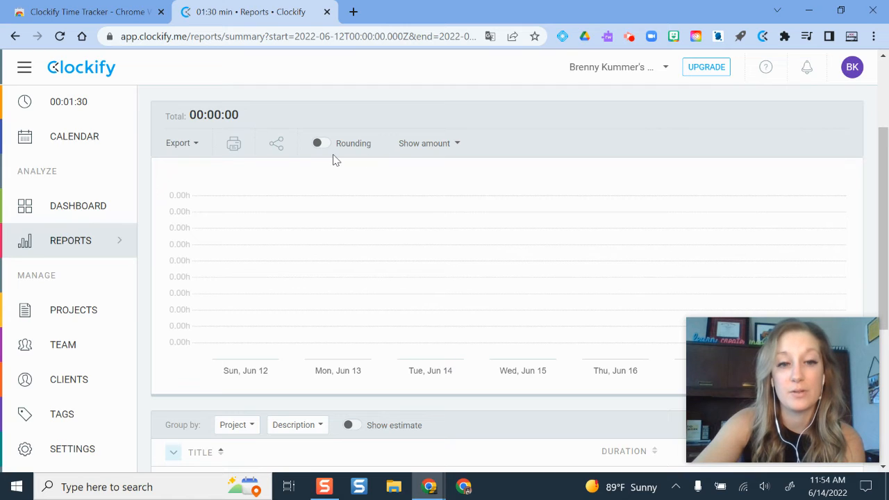
scroll(414, 267, "down", 3)
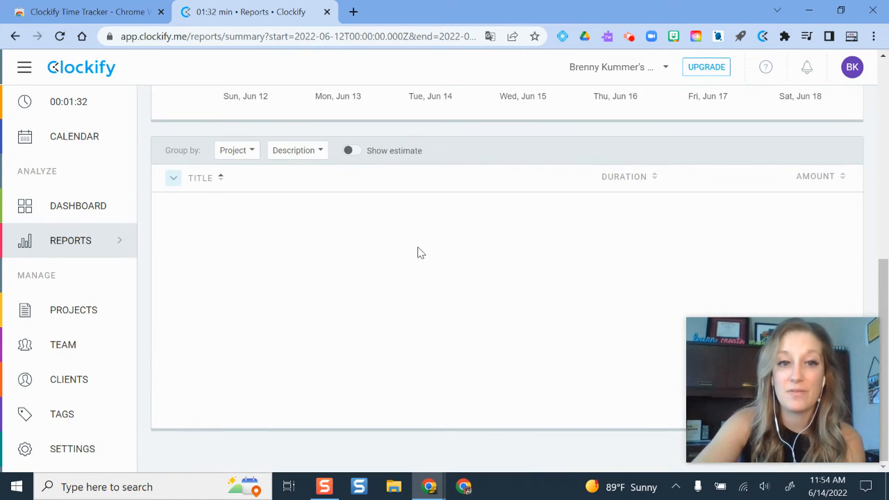
scroll(415, 238, "up", 5)
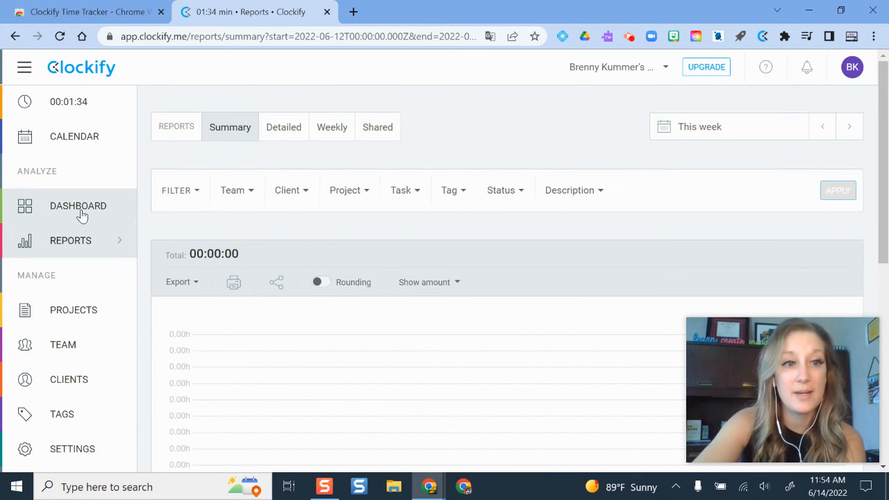
Review the dashboard's total time, top project and daily chart for this week.
left_click(55, 208)
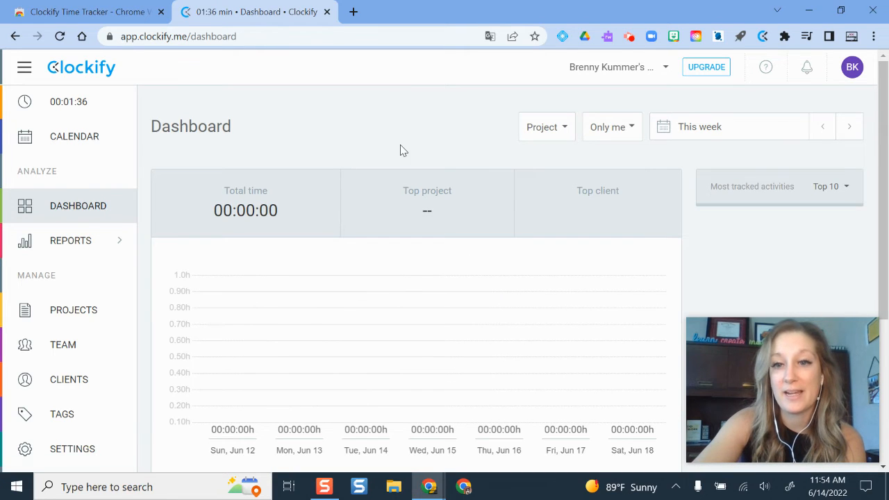
scroll(401, 147, "down", 3)
scroll(416, 139, "up", 3)
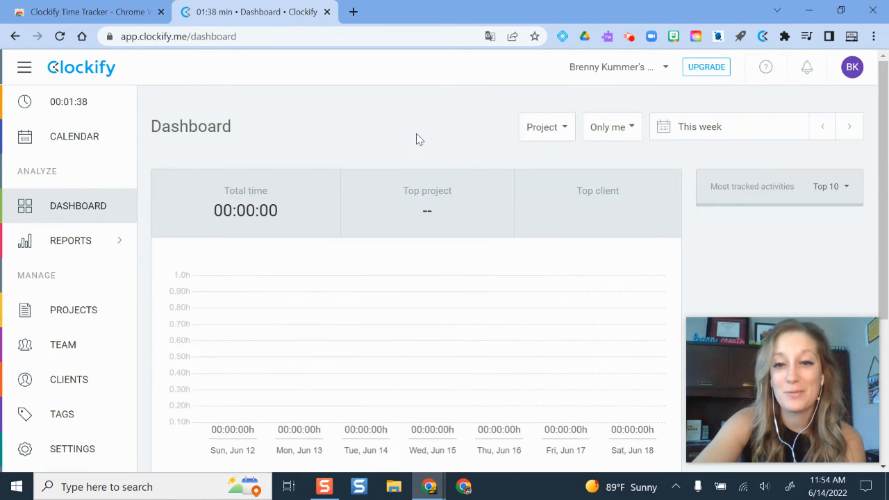
scroll(340, 182, "down", 1)
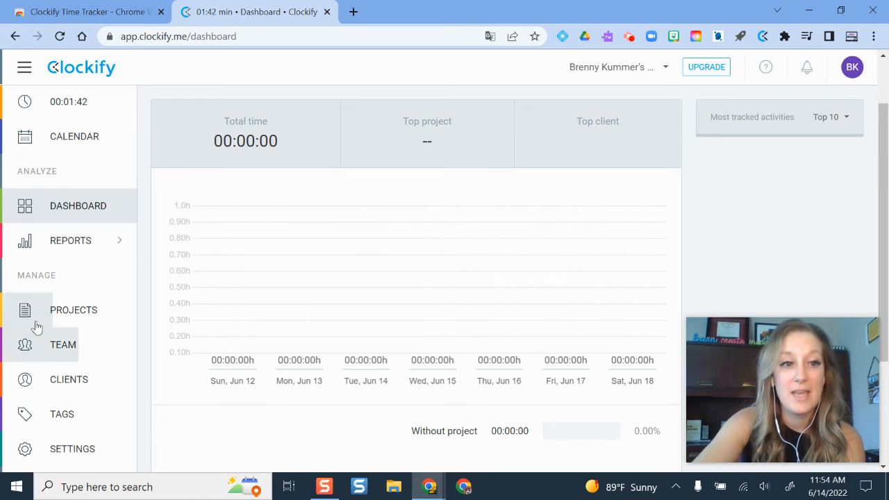
Open the projects list and filter it by the project name "LMS Training Videos".
left_click(73, 310)
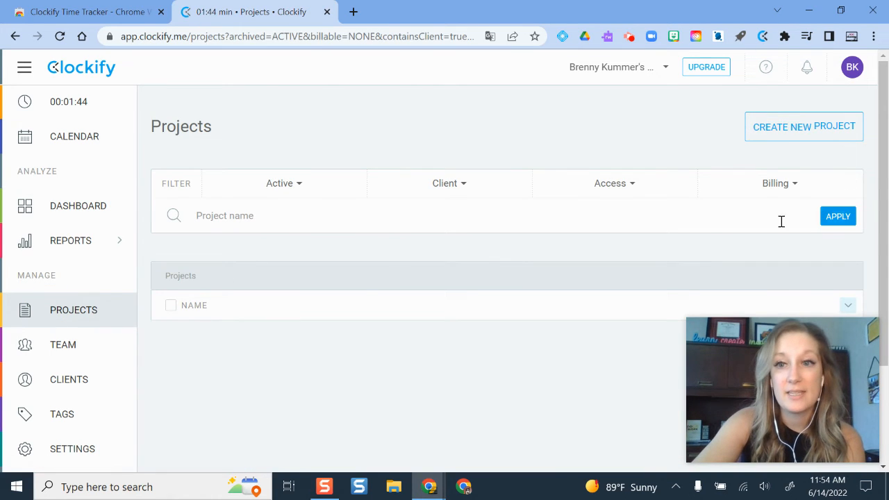
left_click(267, 215)
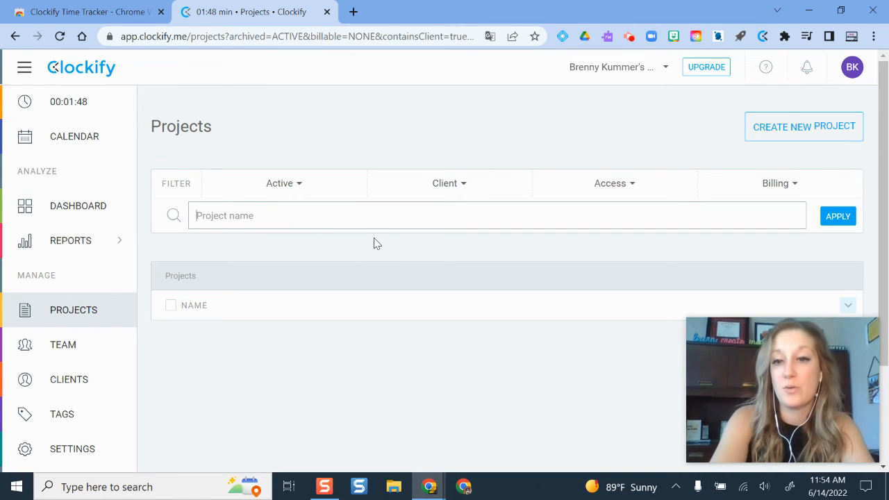
type("LMS Training ")
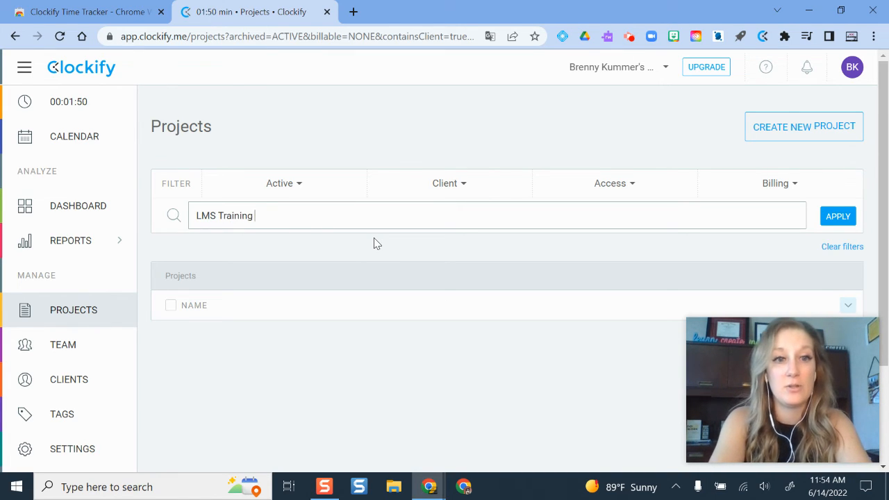
type("Videos")
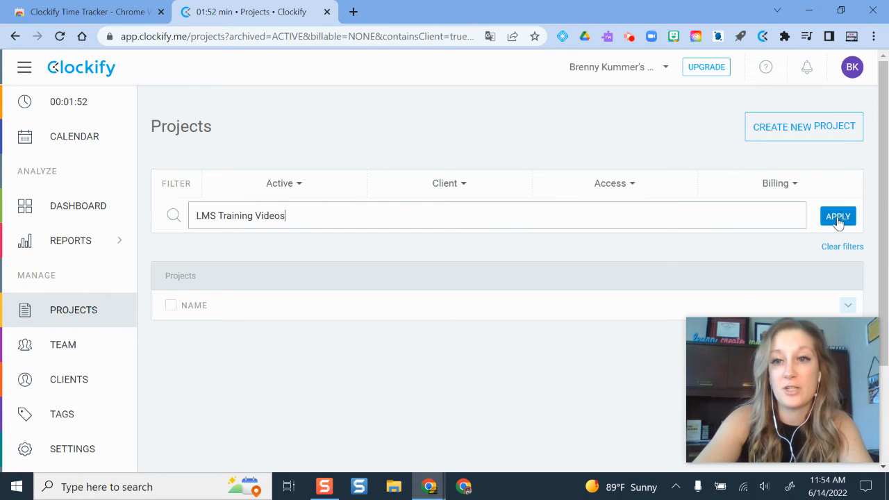
left_click(836, 218)
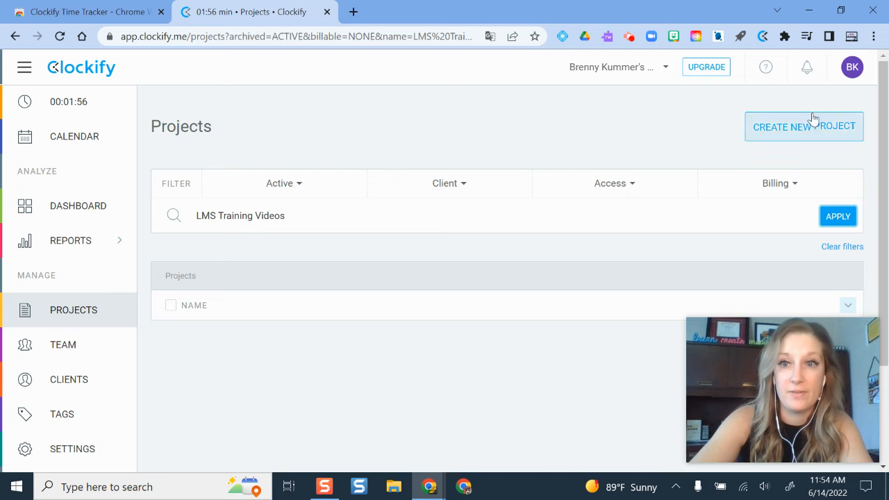
Start a new project named "LMS Training Vidoes" and check the client choices without selecting one.
left_click(792, 128)
left_click(338, 238)
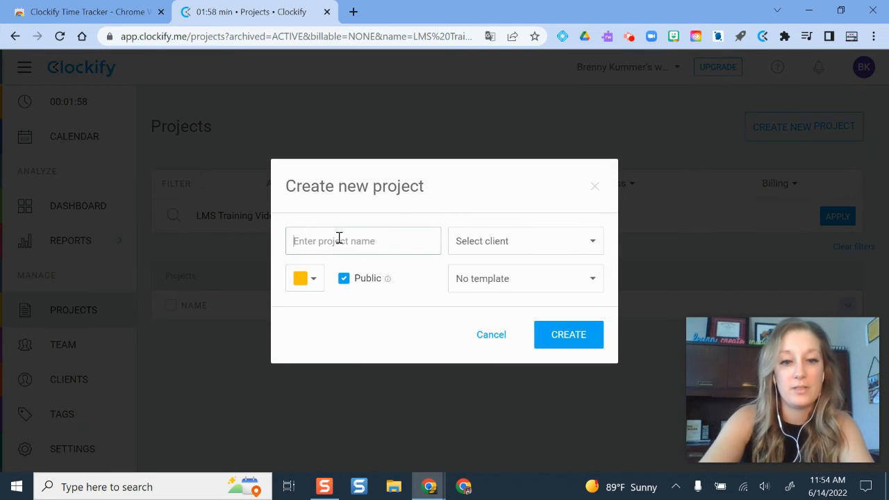
type("LM")
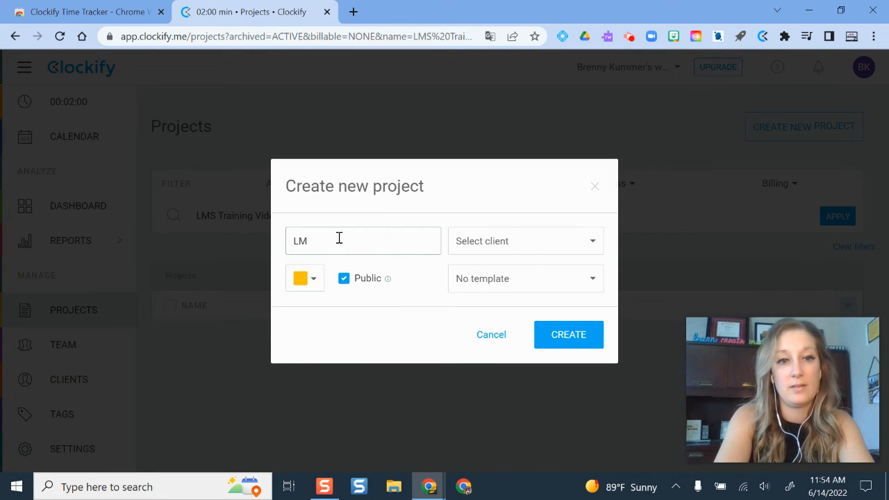
type("S Training Vidoes")
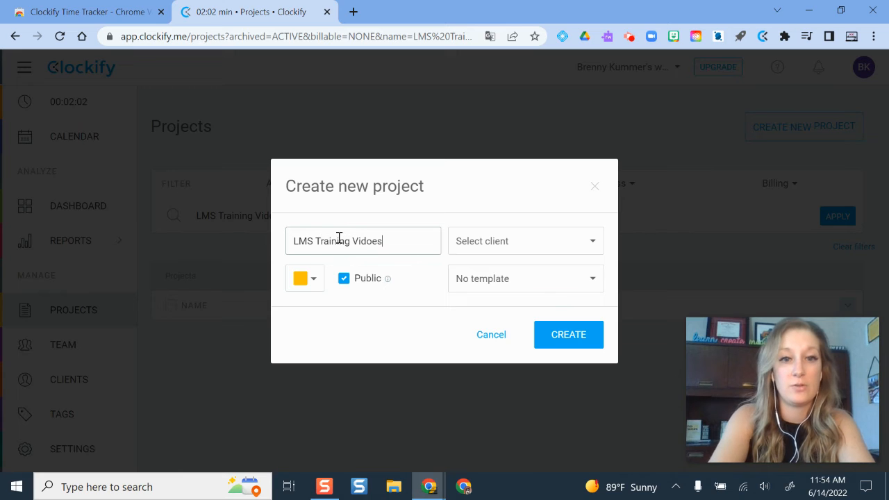
left_click(512, 242)
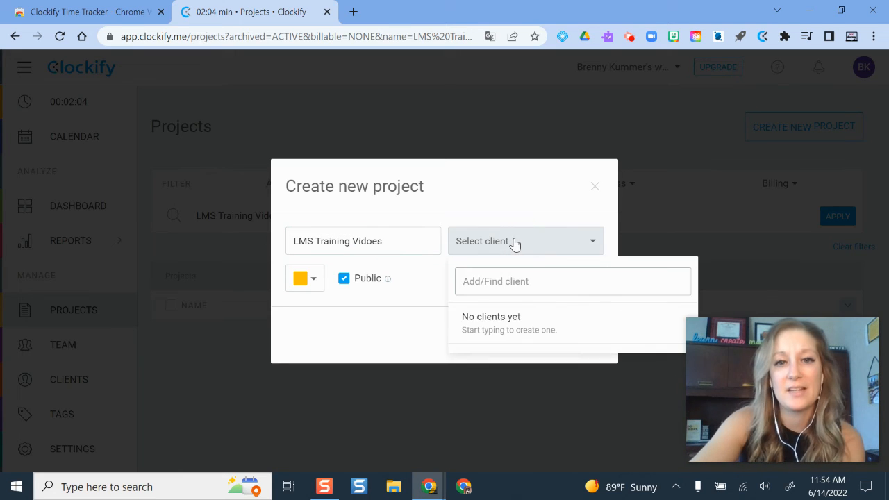
left_click(515, 244)
mouse_move(483, 284)
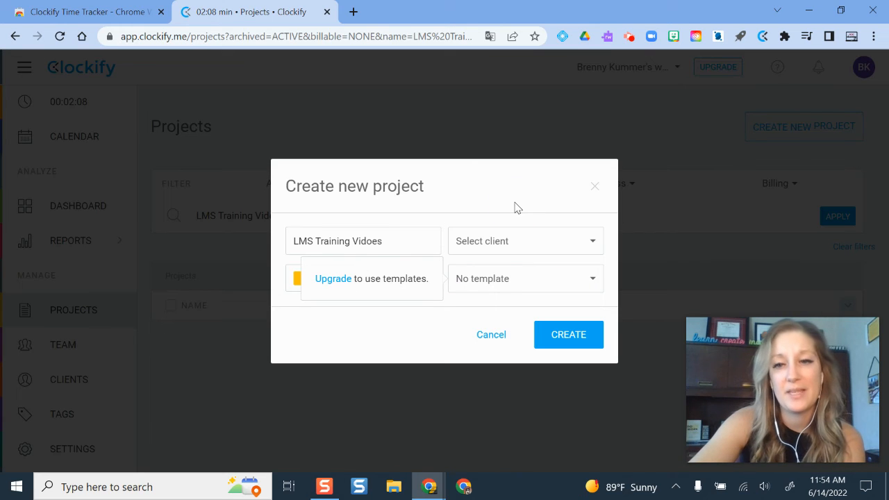
Set the new project's colour to dark blue and create it as a public project.
left_click(310, 281)
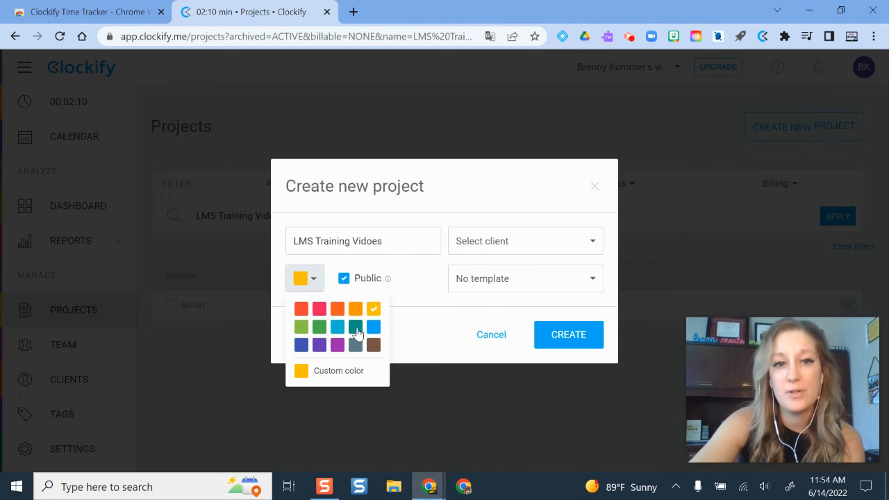
left_click(303, 346)
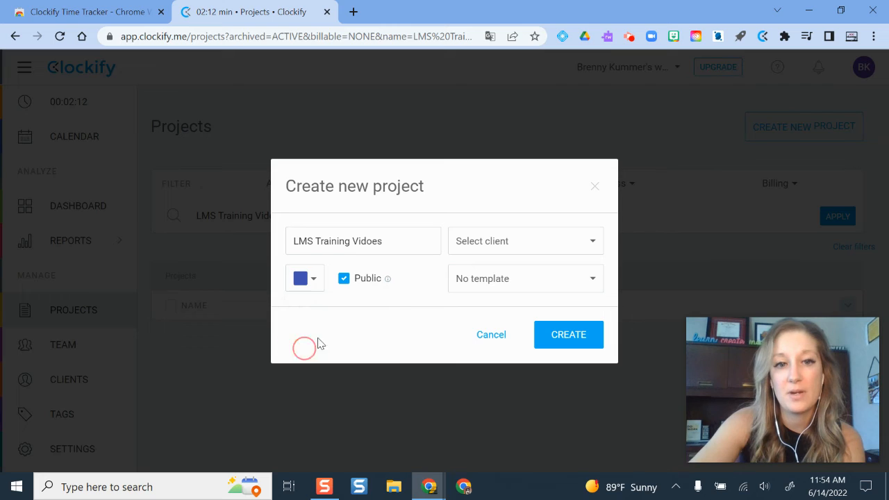
left_click(564, 331)
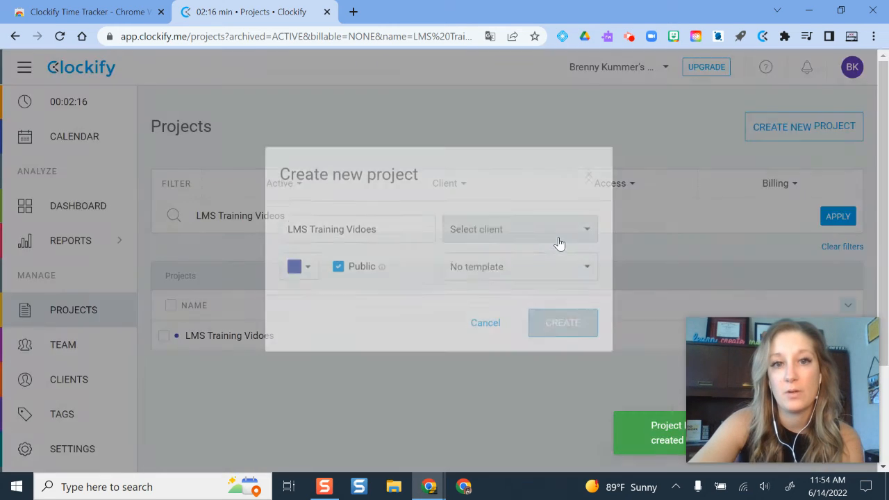
scroll(316, 251, "down", 1)
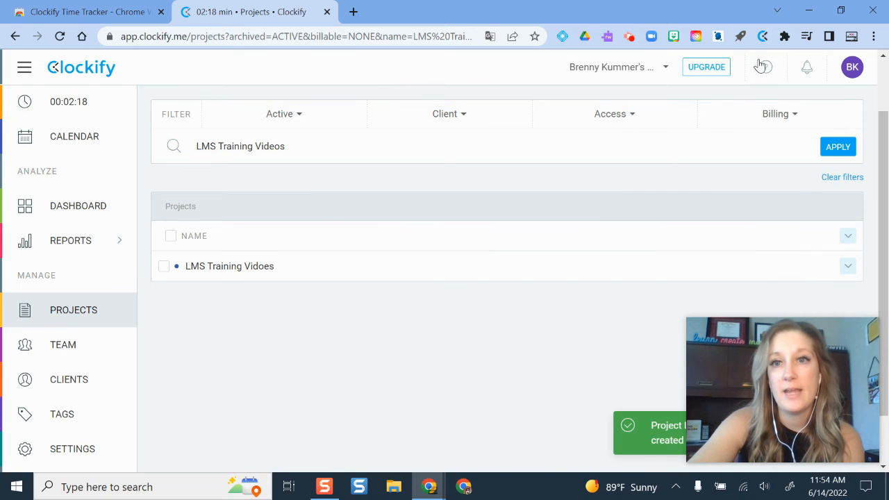
scroll(90, 171, "up", 1)
Assign the "LMS Training Vidoes" project to the running "tutorial videos" entry through the Clockify extension and save it.
left_click(70, 103)
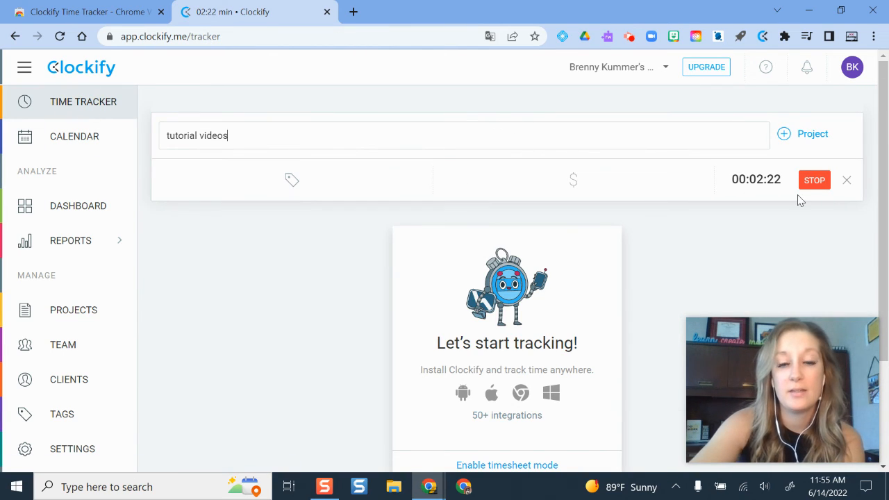
left_click(764, 36)
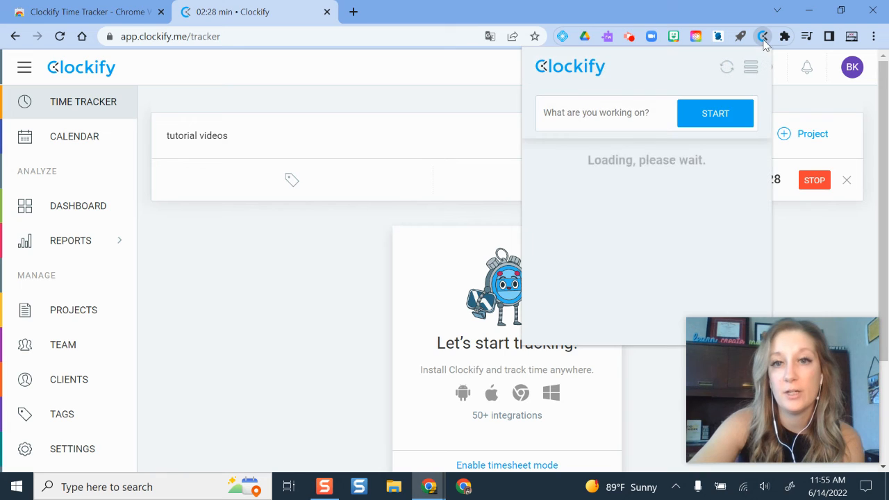
left_click(588, 117)
left_click(597, 233)
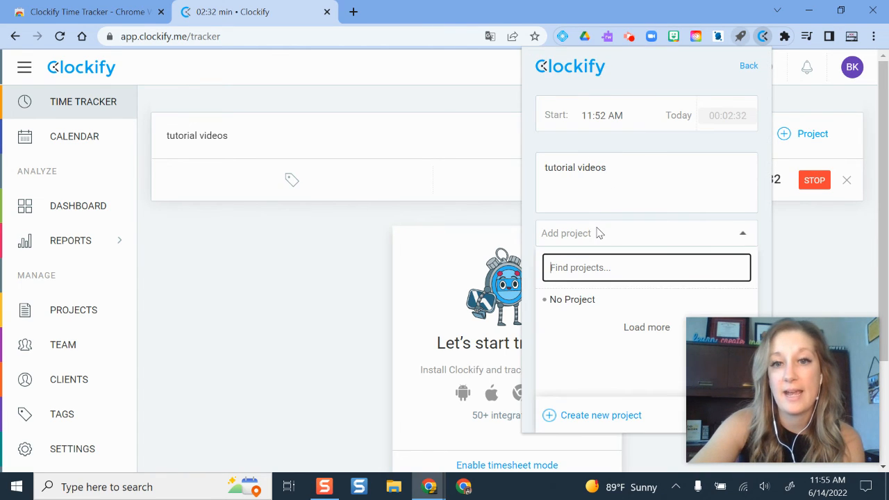
left_click(595, 332)
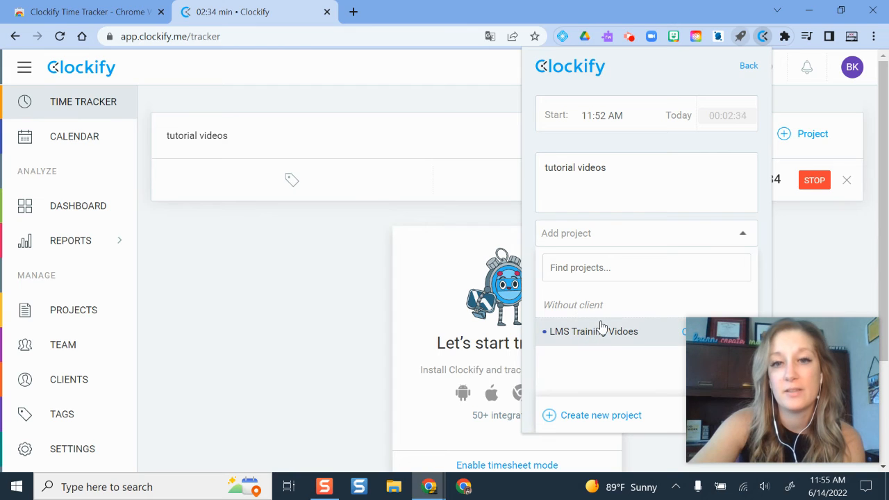
left_click(595, 338)
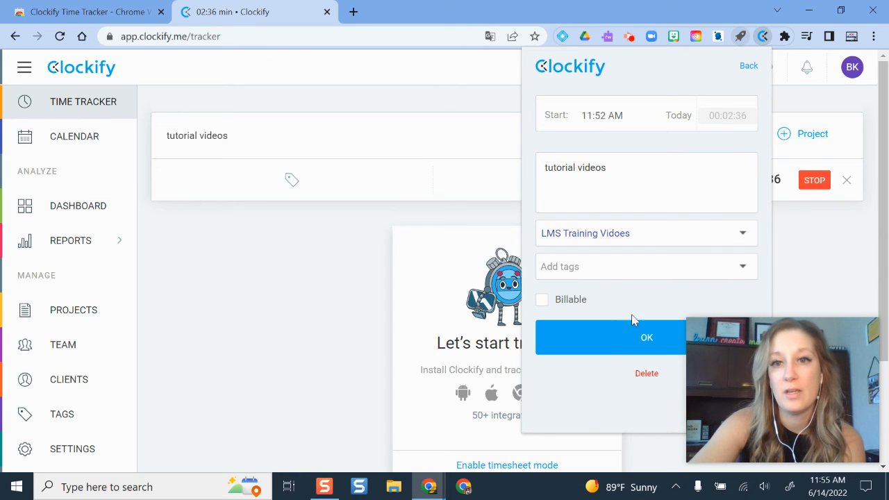
left_click(637, 335)
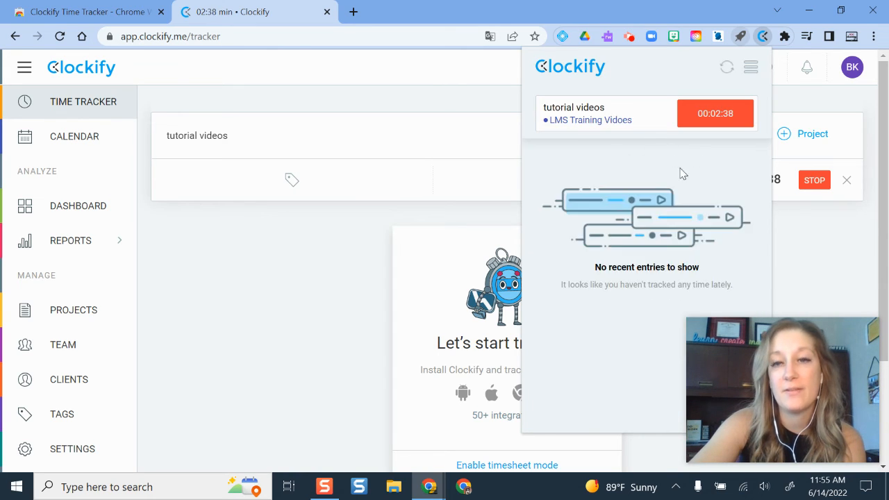
left_click(410, 275)
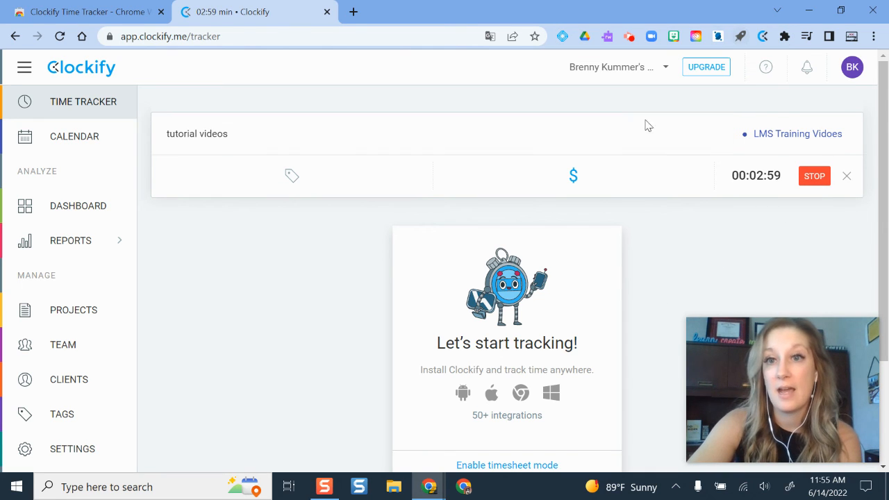
Check the running entry's start time, then stop its timer and leave the tracker in timer mode.
left_click(757, 177)
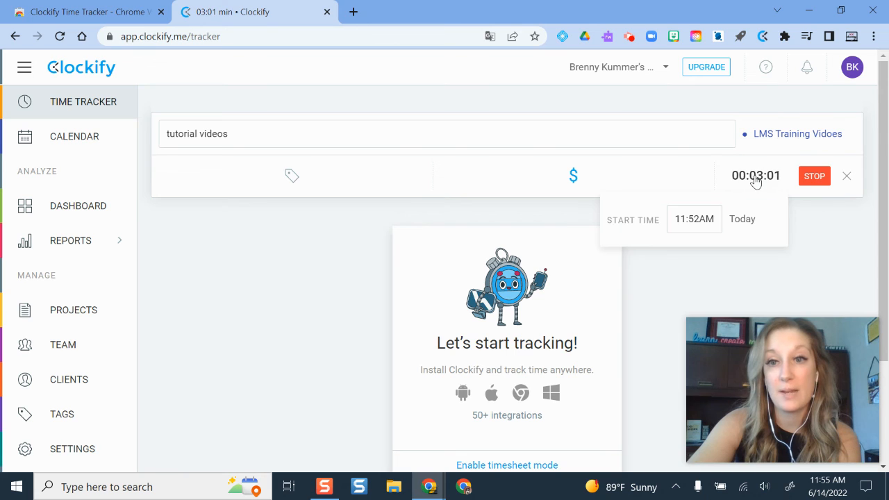
left_click(815, 176)
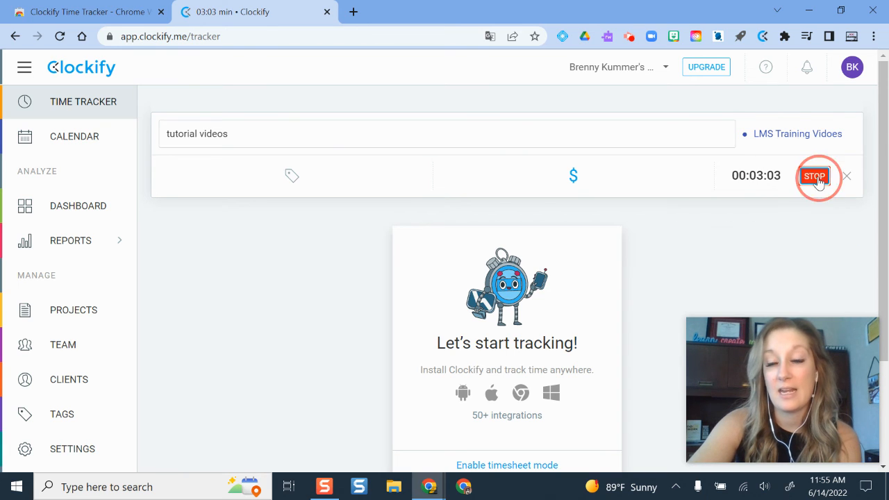
left_click(848, 179)
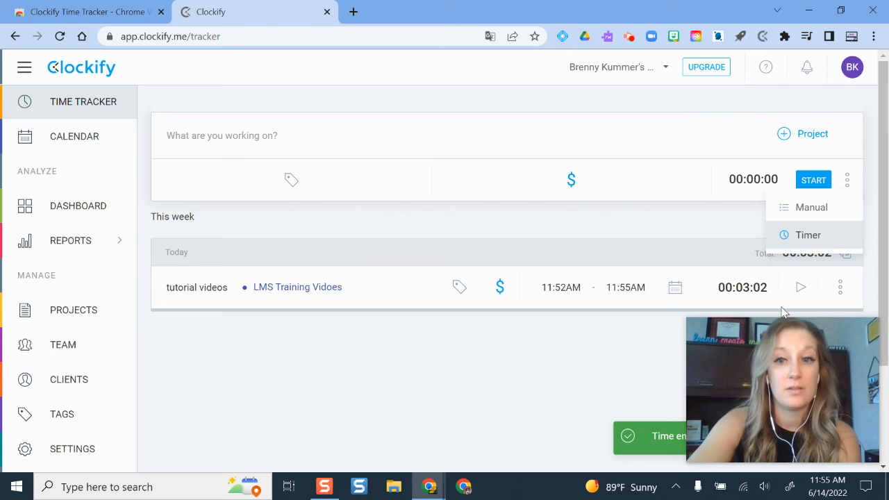
left_click(631, 345)
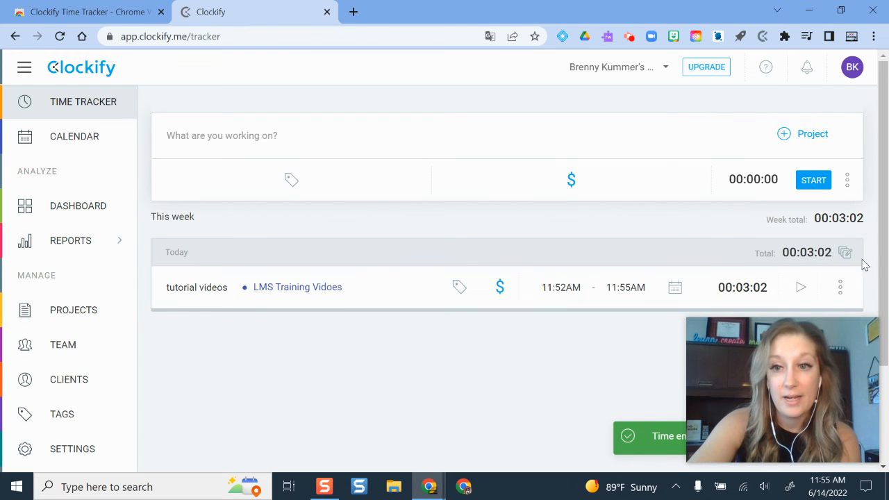
Resume timing from the logged "tutorial videos" entry, and check its duplicate and delete options and today's bulk edit mode.
left_click(840, 289)
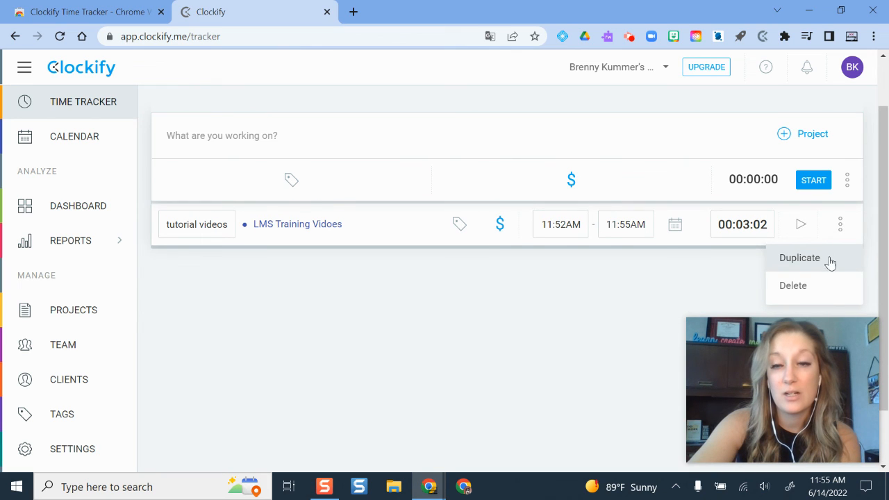
left_click(645, 282)
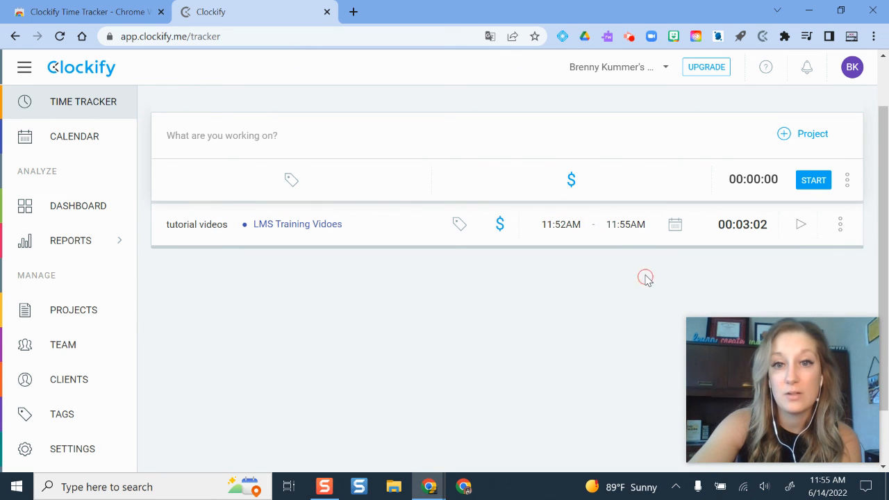
left_click(803, 226)
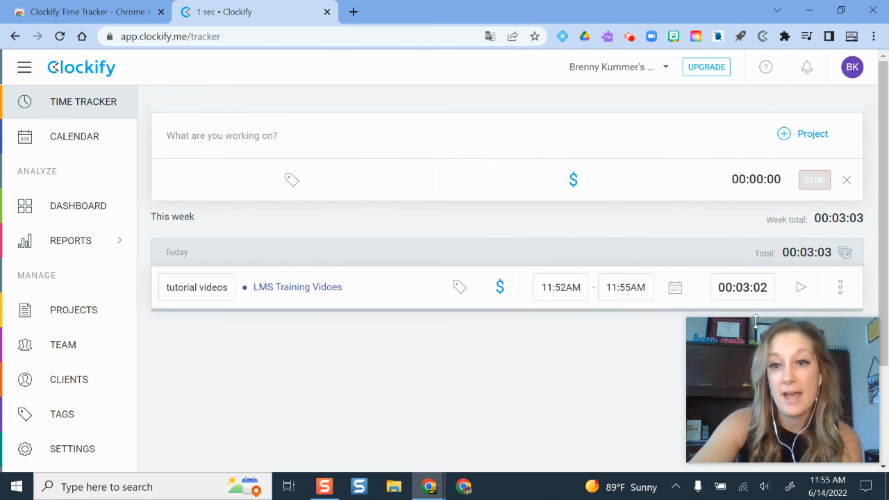
left_click(846, 255)
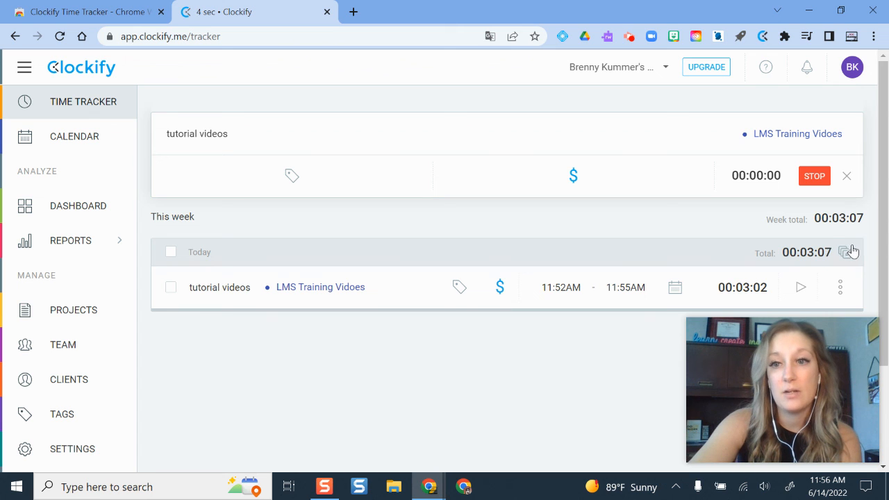
left_click(848, 252)
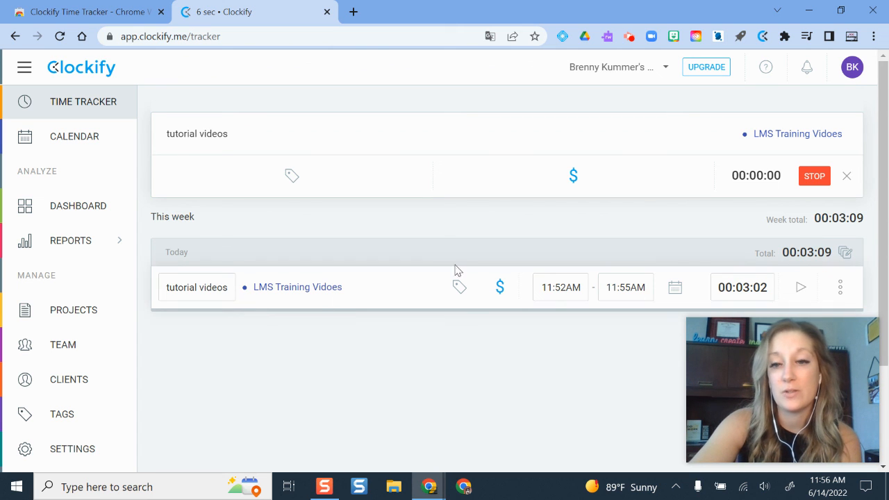
Review this week's daily chart and project breakdown on the dashboard, and check the notifications.
left_click(47, 208)
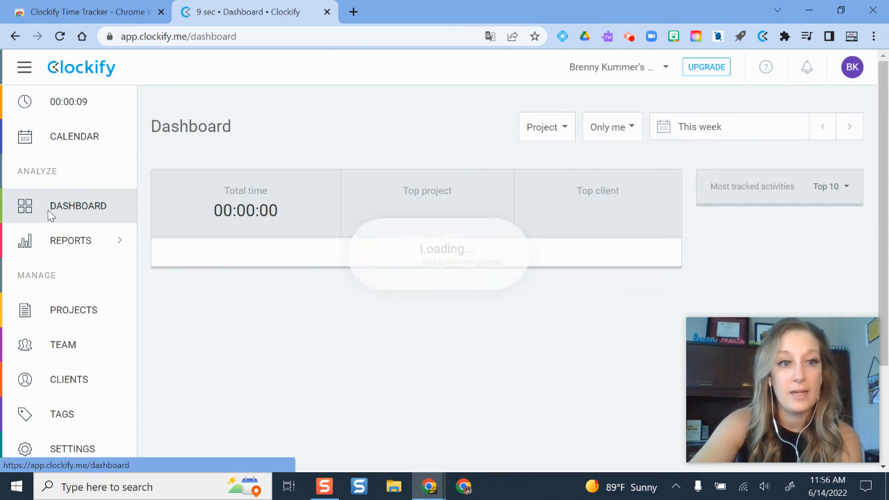
scroll(419, 193, "down", 2)
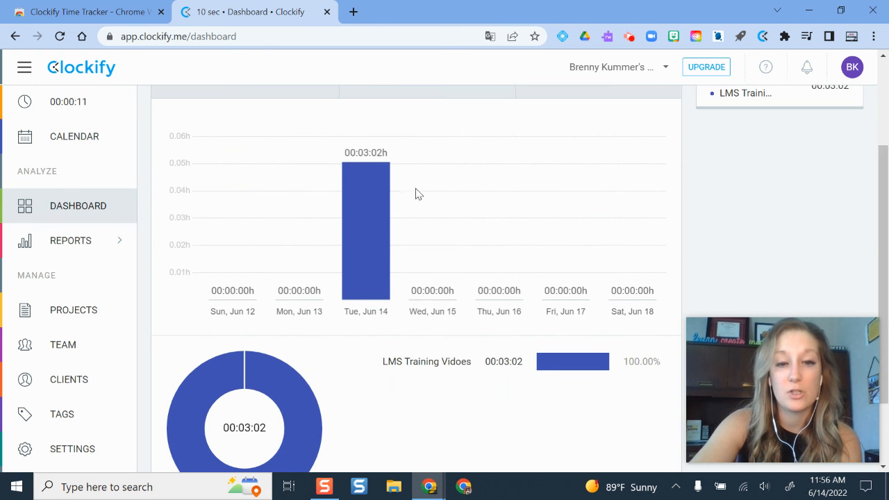
scroll(417, 278, "down", 2)
mouse_move(826, 393)
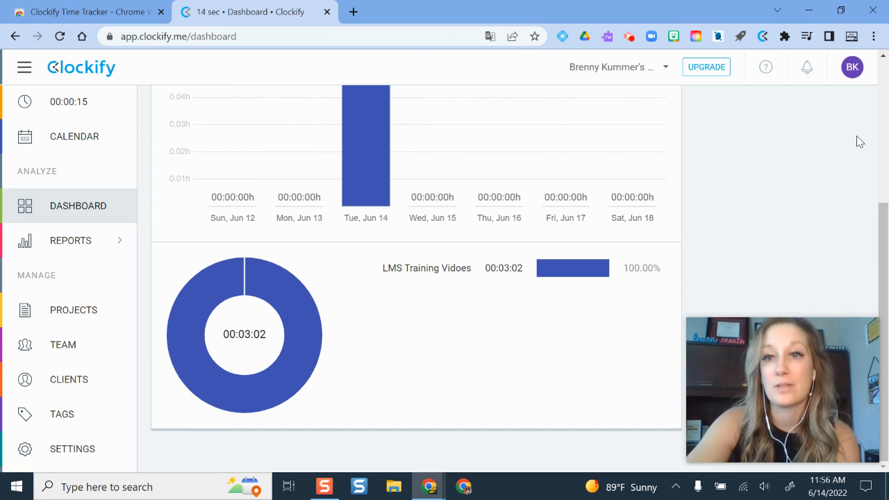
scroll(858, 139, "up", 4)
left_click(806, 76)
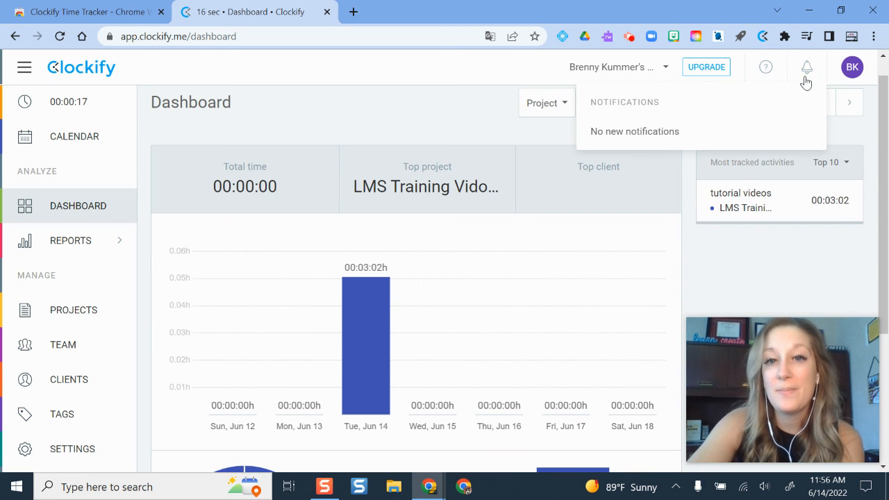
left_click(451, 106)
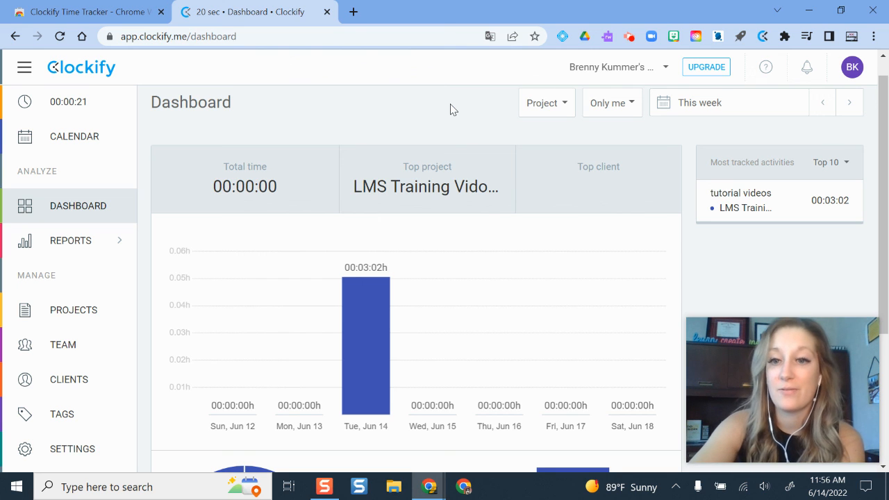